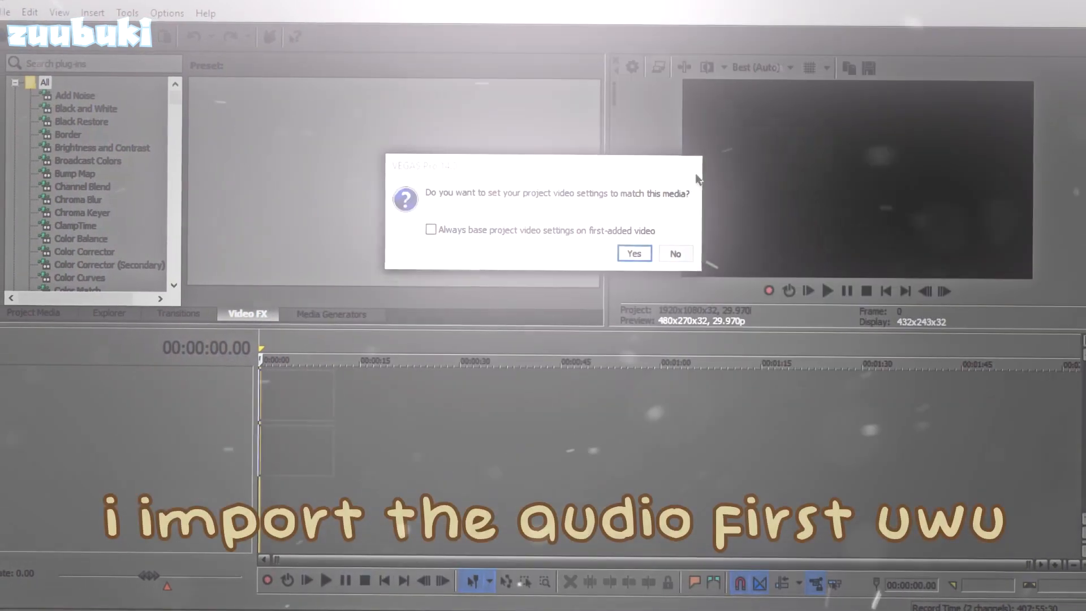
Decline matching the project settings to the imported media and set the project video size to 1080x1080.
left_click(673, 252)
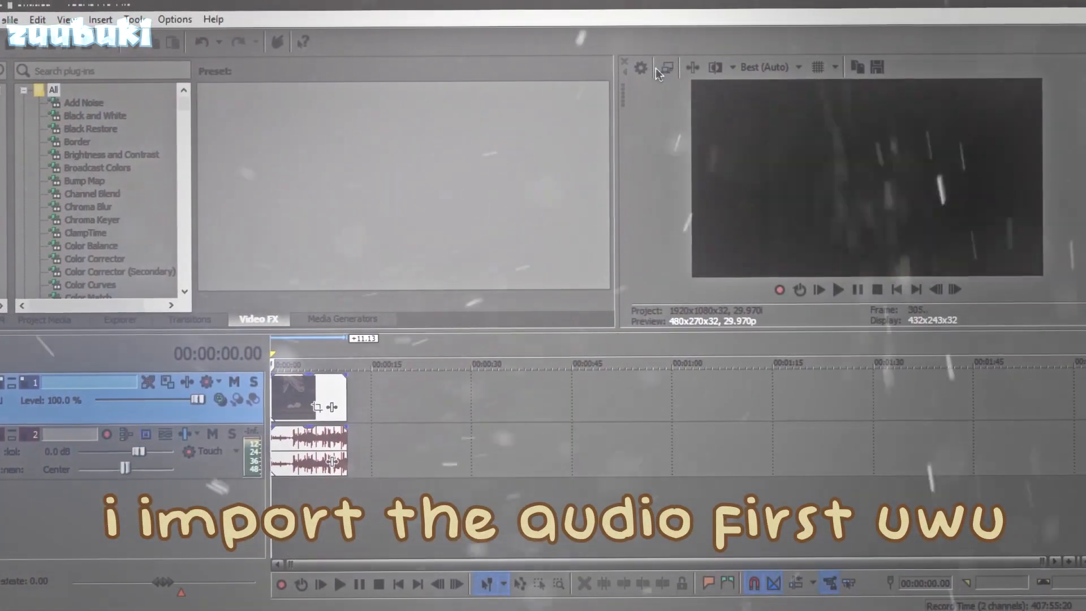
left_click(636, 65)
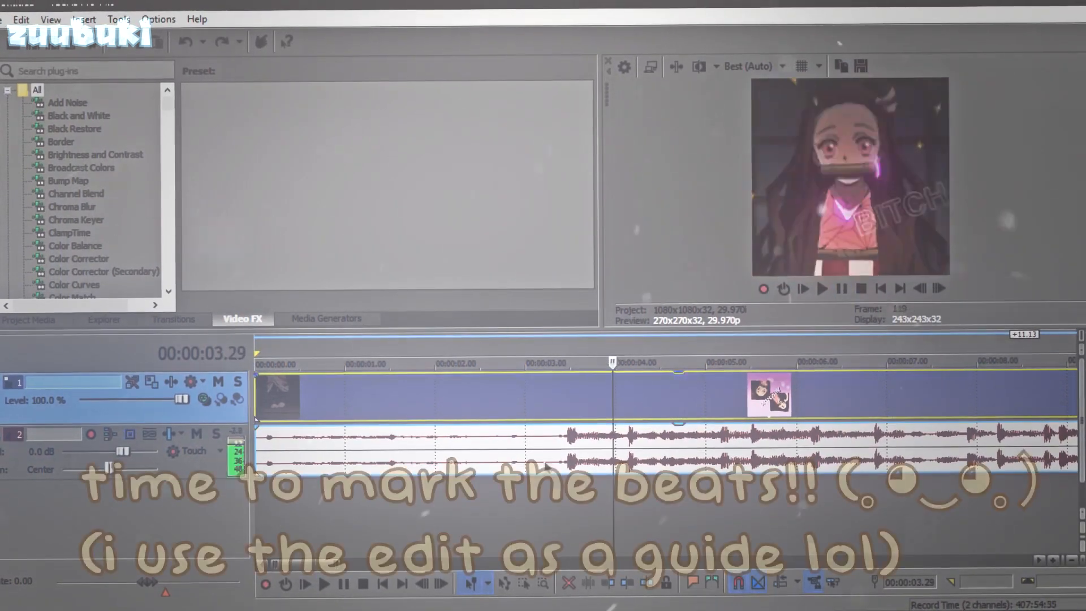
Play through the guide edit and place ten markers on the beats of the audio.
left_click(842, 291)
left_click(920, 291)
key("m")
key("space")
key("m")
key("m")
key("m")
key("m")
key("m")
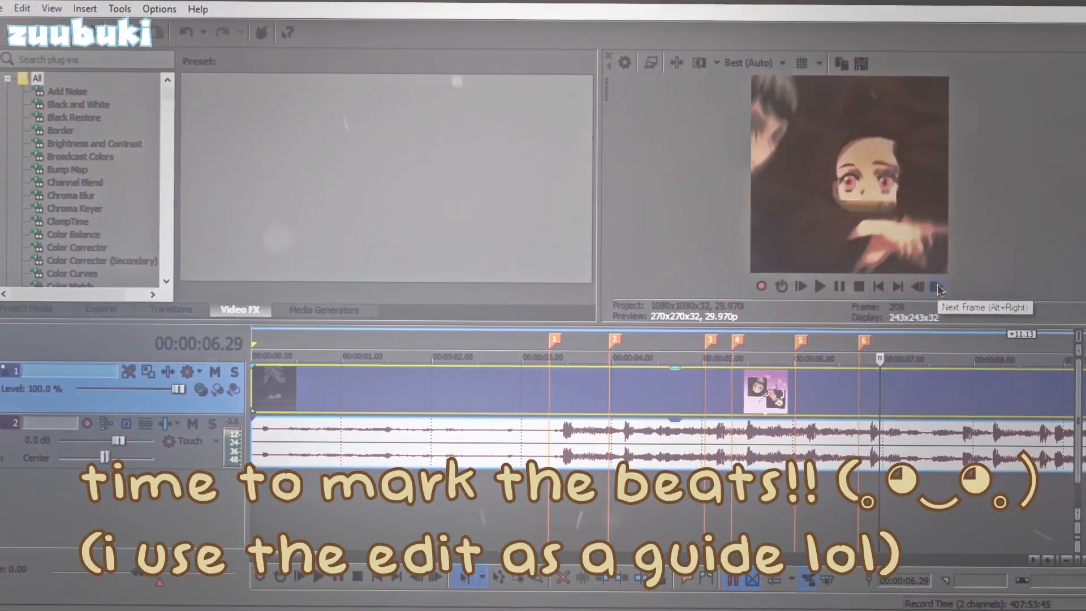
key("m")
key("m")
key("m")
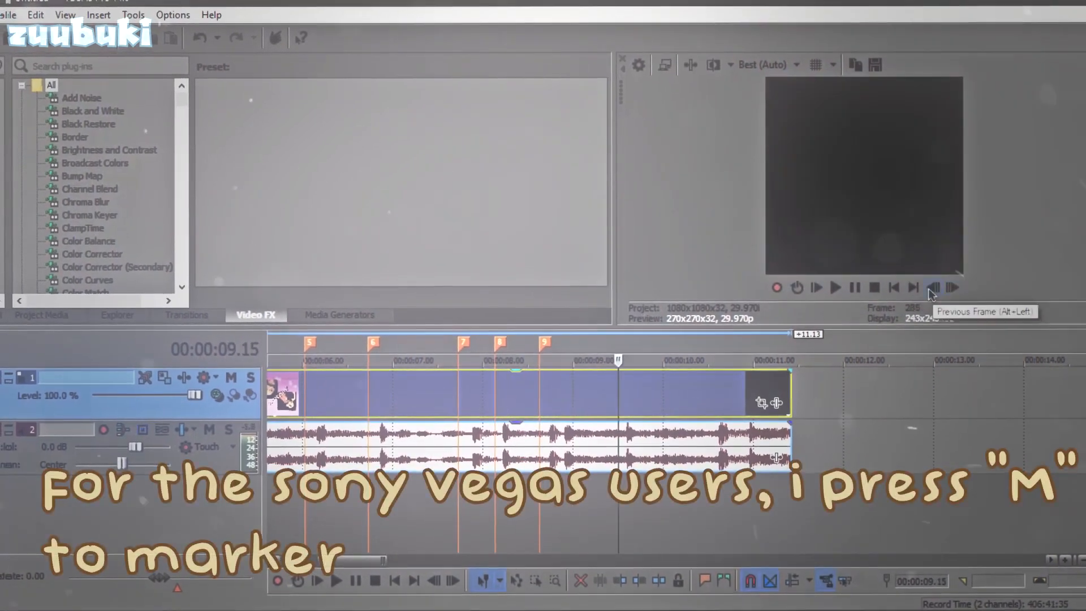
left_click(935, 286)
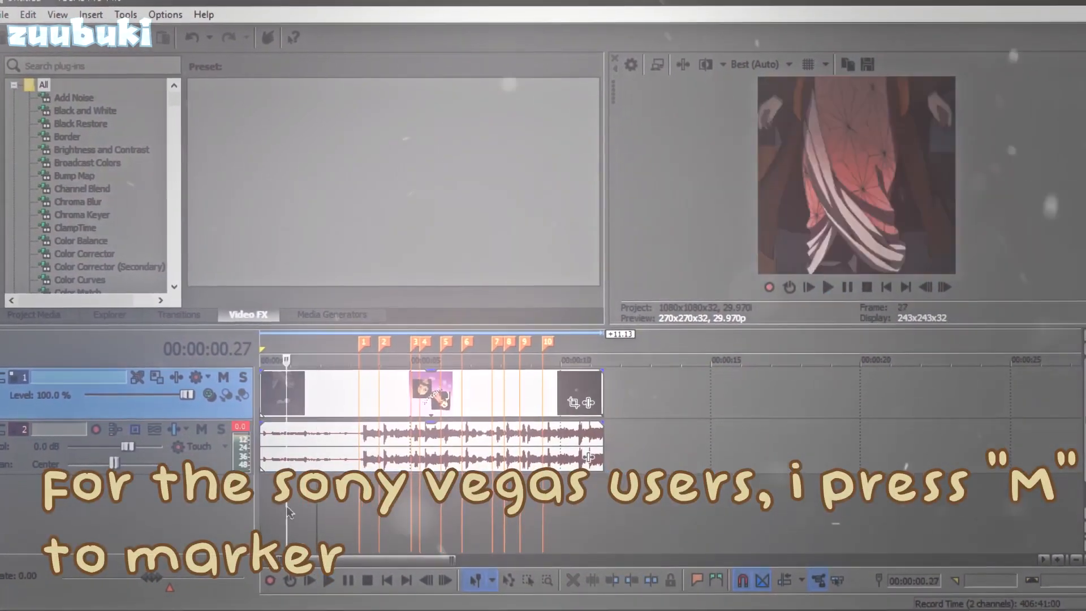
Delete the guide video track so only the audio track remains in the timeline.
right_click(187, 403)
left_click(222, 218)
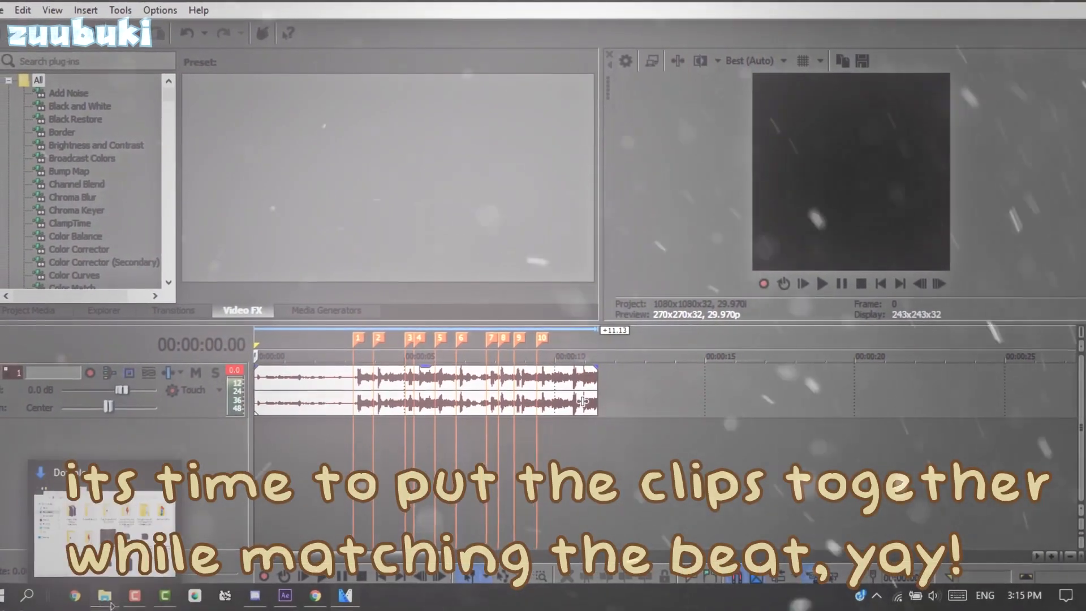
Switch to File Explorer, open the edit folder in Pictures and place its window beside the timeline.
left_click(100, 602)
left_click(414, 238)
left_click(884, 147)
double_click(872, 149)
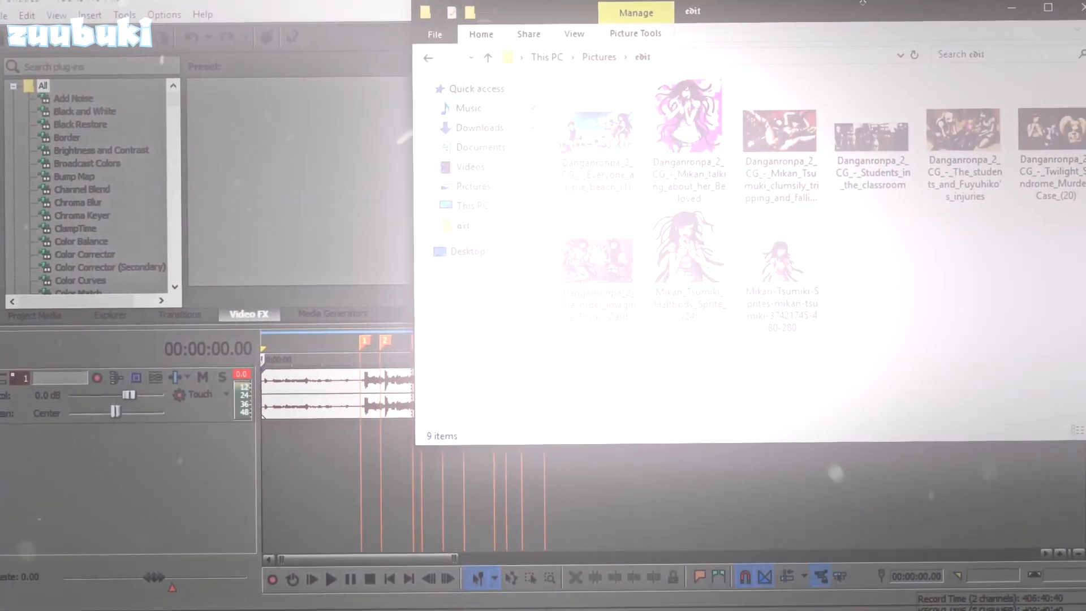
left_click_drag(842, 11, 828, 16)
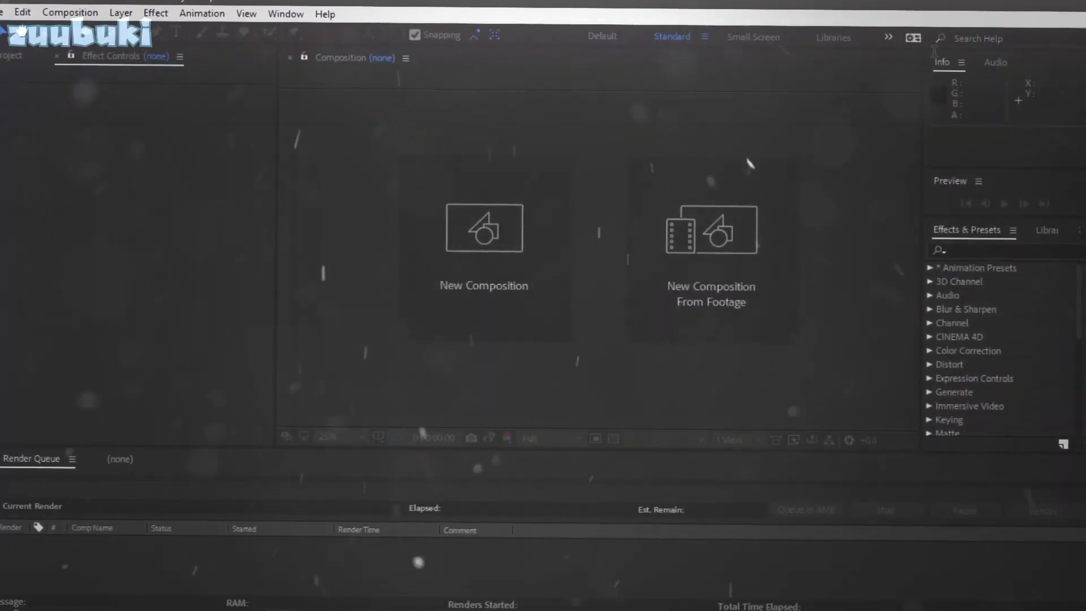
In After Effects, create a 1080 x 1080 px, 30 fps composition named iuyuhjftfyghjn lasting 0:01:30:00.
left_click(528, 264)
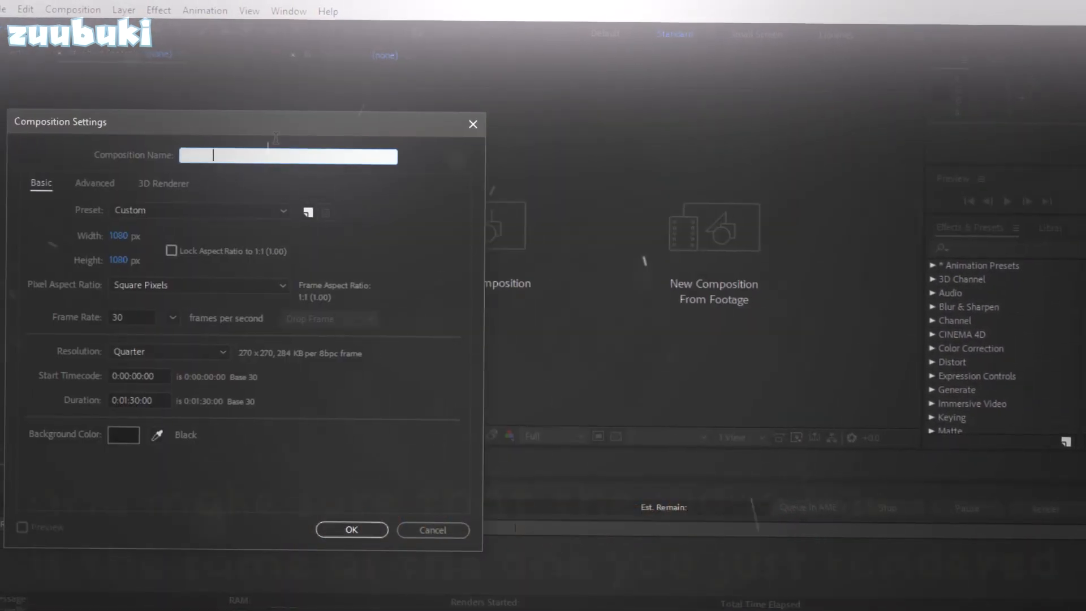
left_click_drag(276, 130, 818, 128)
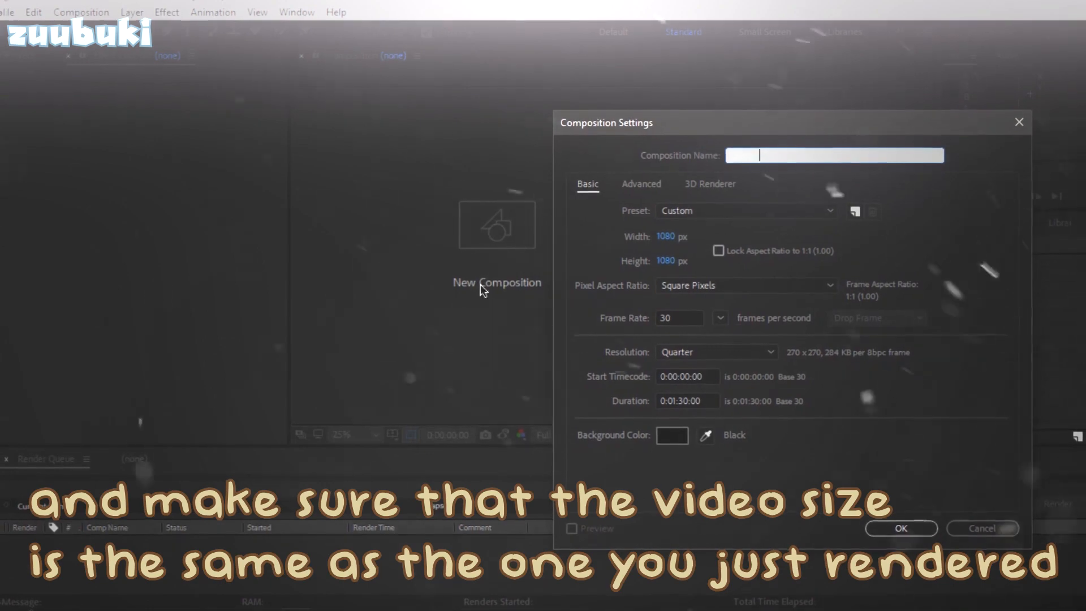
type("Comp 1")
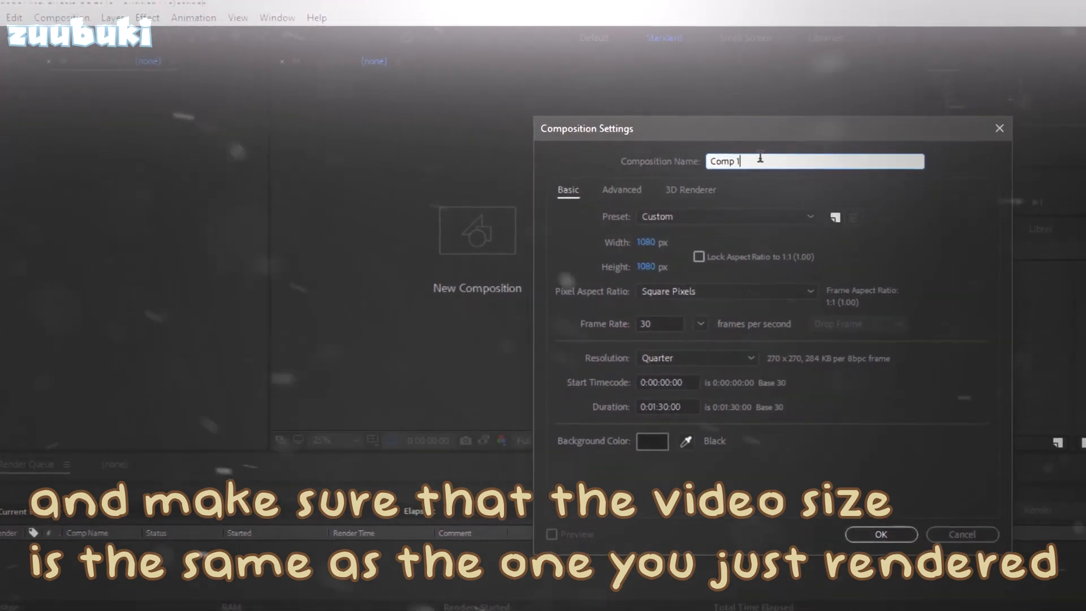
type("iuyuhjftfyghjn")
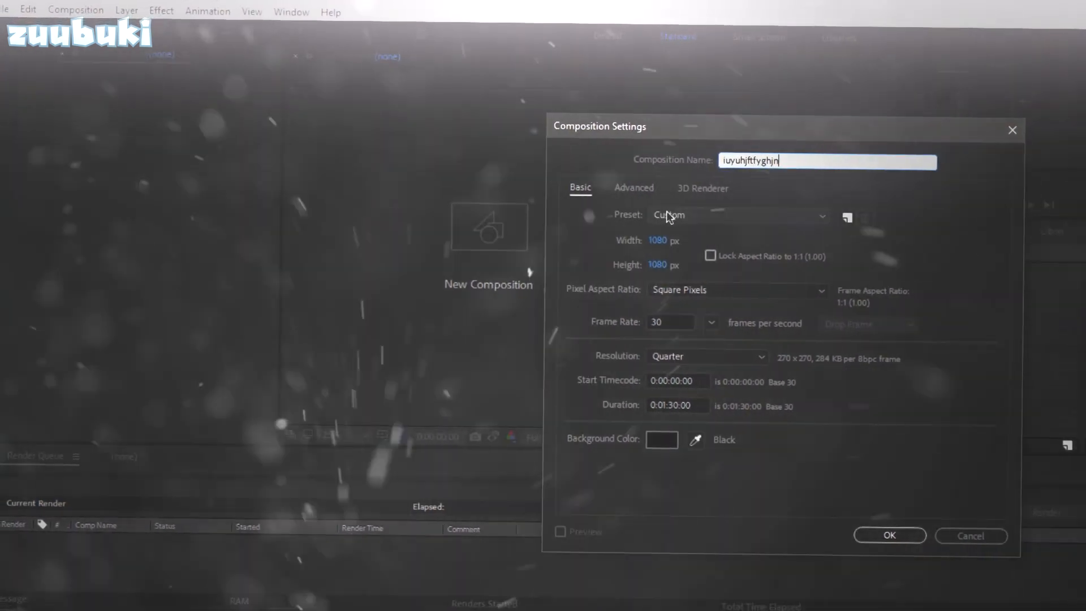
mouse_move(351, 600)
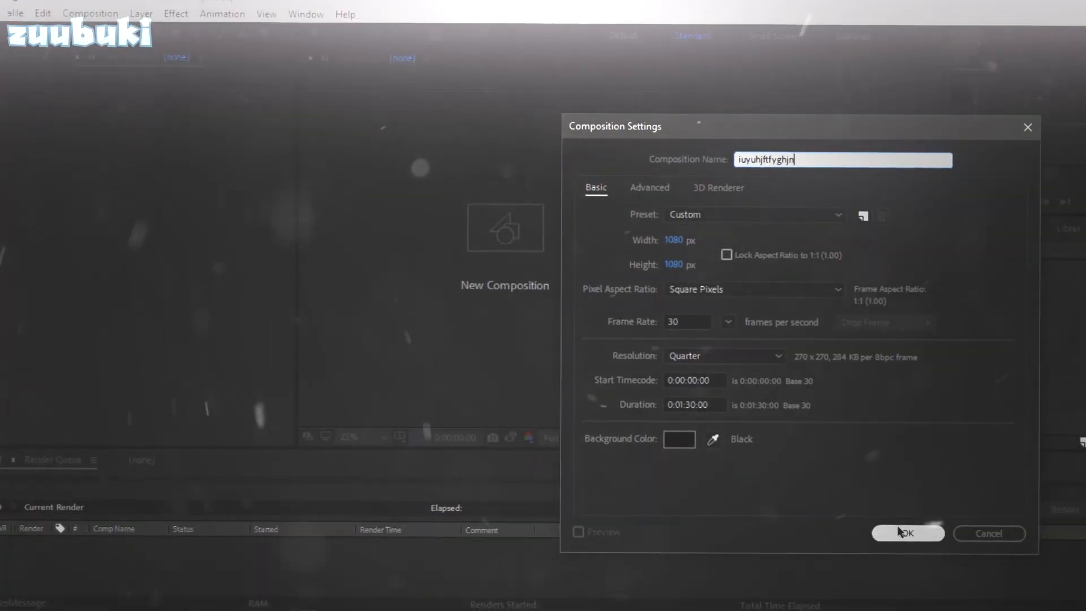
left_click(902, 532)
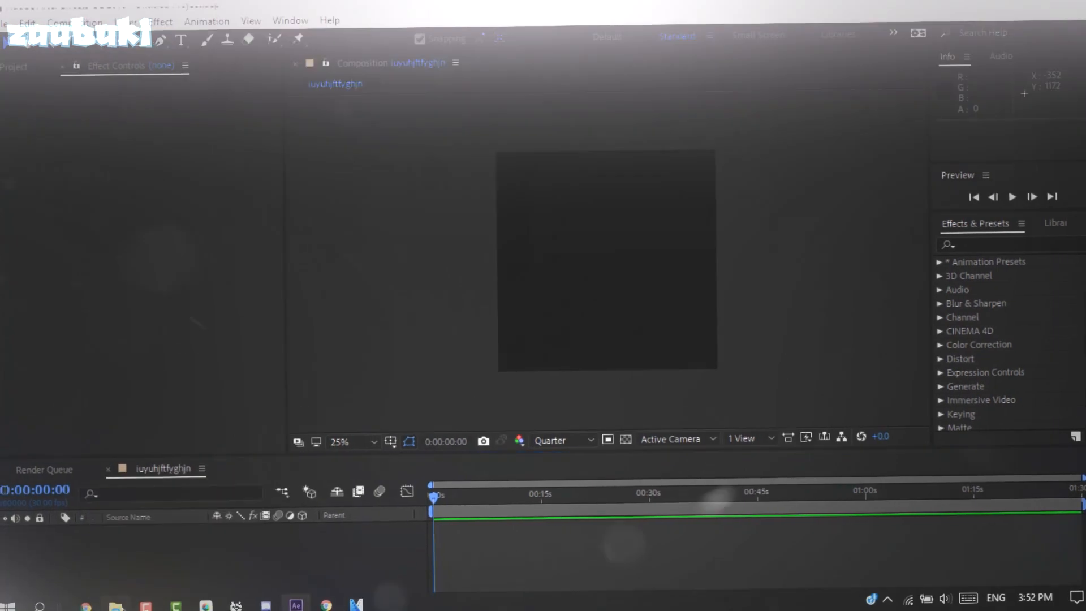
Add the rendered mikkaboop video from the Documents folder to the composition's timeline.
left_click(118, 604)
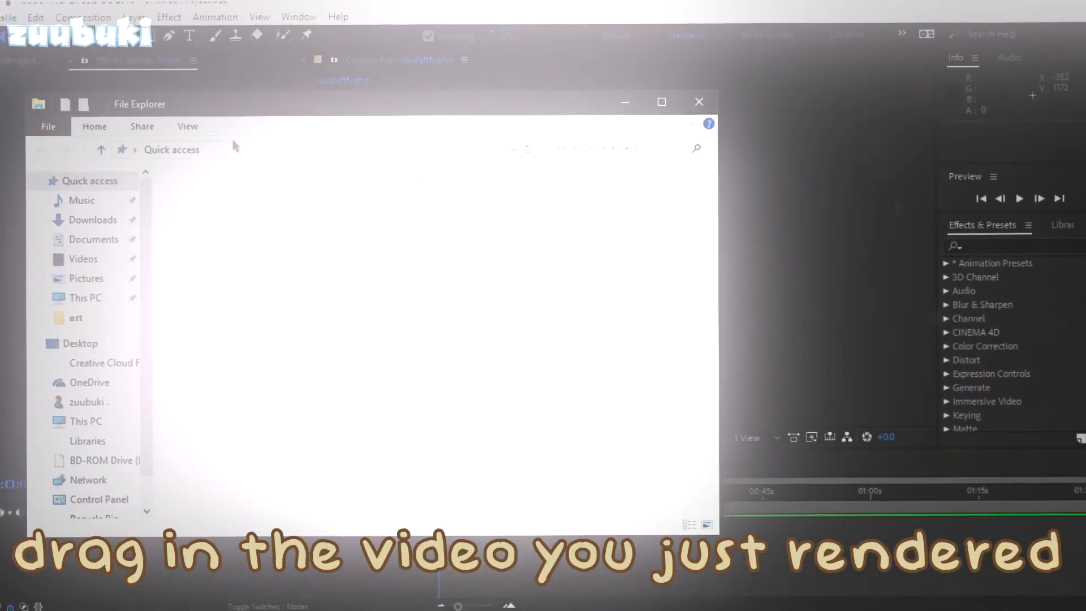
left_click(91, 217)
left_click(77, 255)
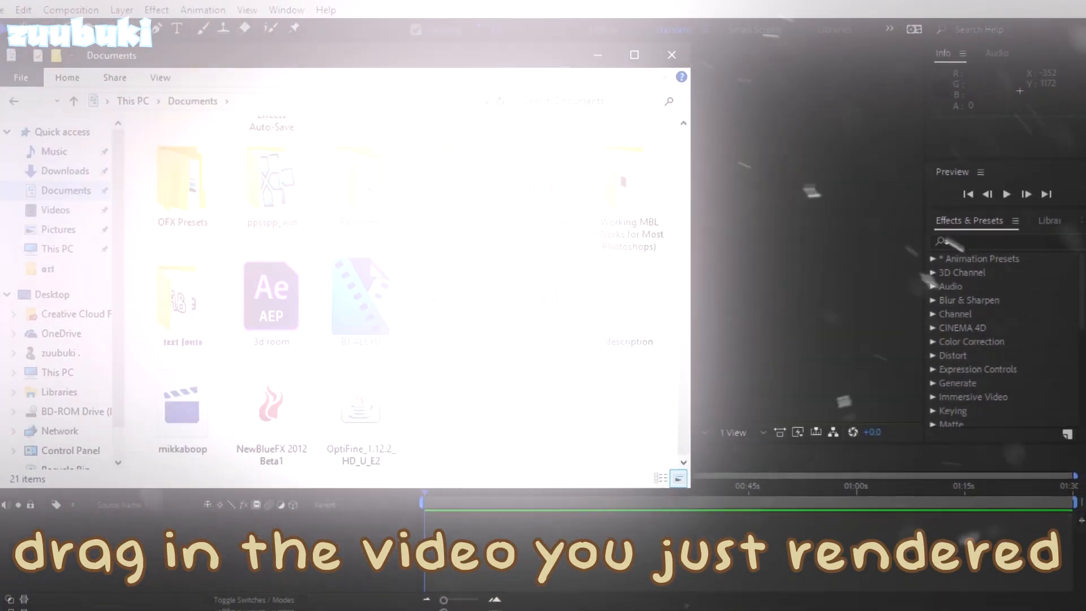
left_click_drag(182, 410, 448, 532)
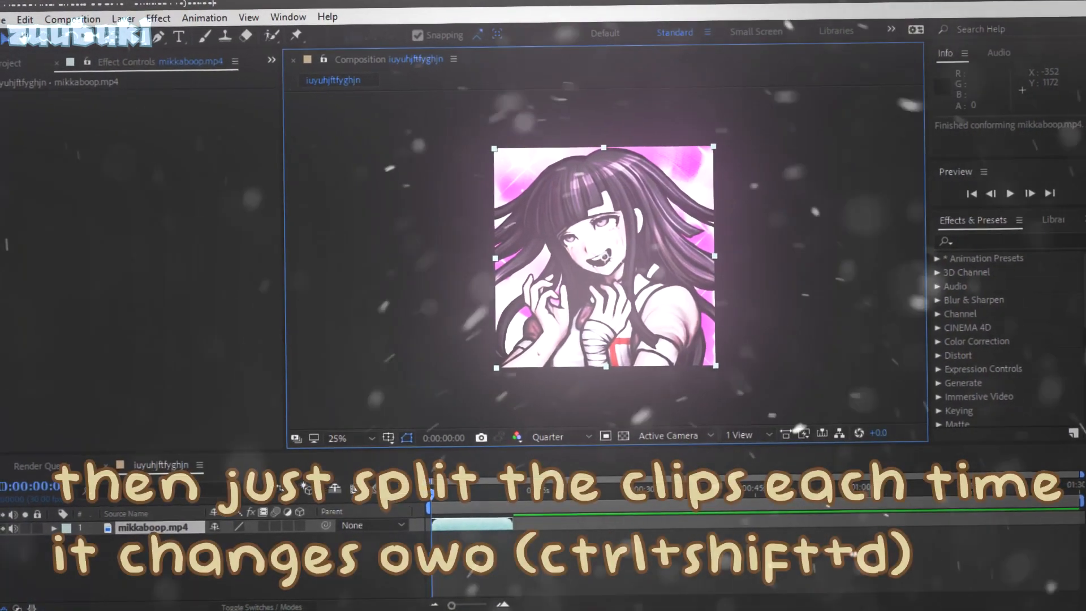
Split the mikkaboop.mp4 layer at every frame where the picture changes to another clip.
key("space")
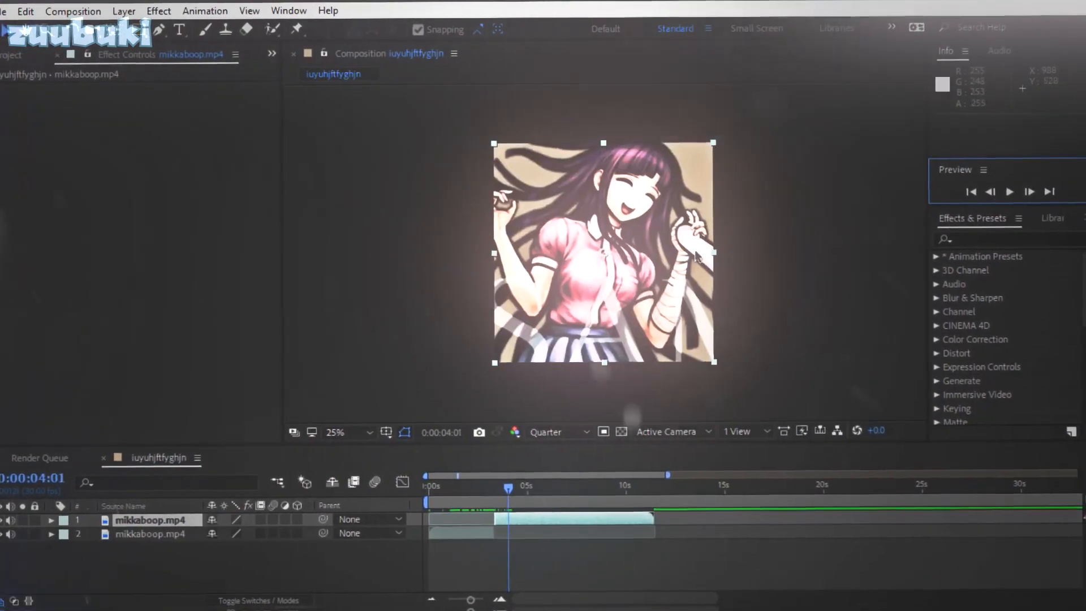
key("ctrl+shift+d")
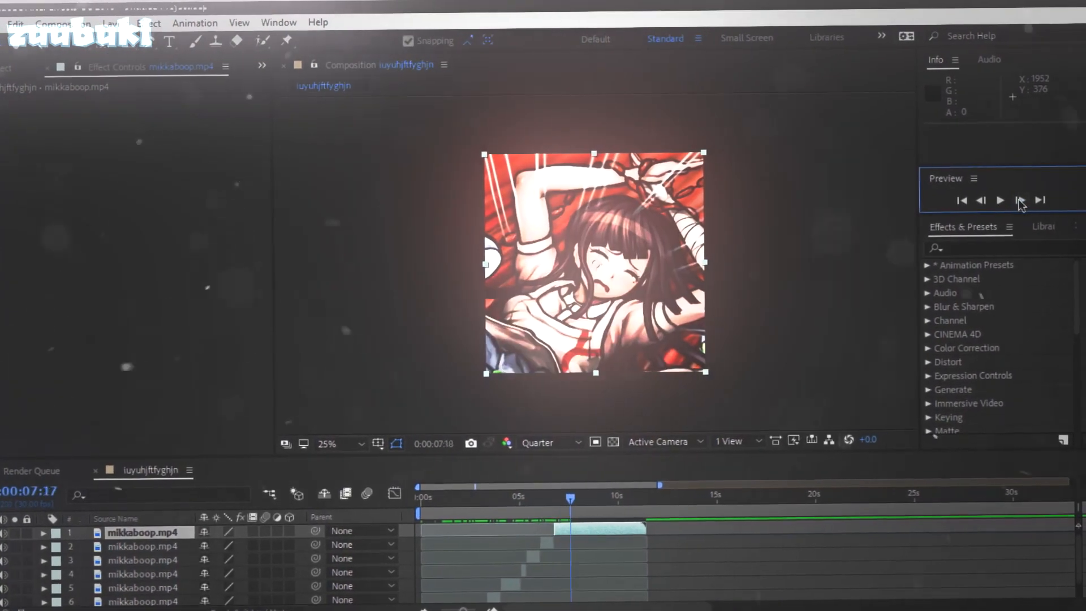
left_click(1018, 201)
key("ctrl+shift+d")
left_click(1020, 202)
key("ctrl+shift+d")
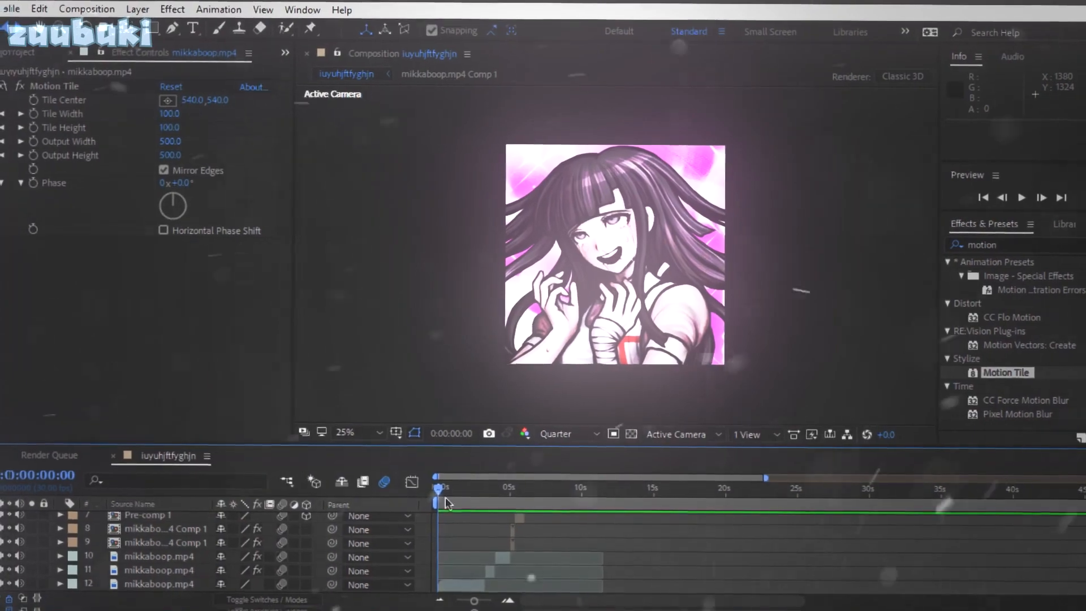
Select all layers in the timeline and pre-compose them, moving all attributes into the new composition.
left_click_drag(434, 503, 452, 497)
left_click_drag(315, 588, 311, 454)
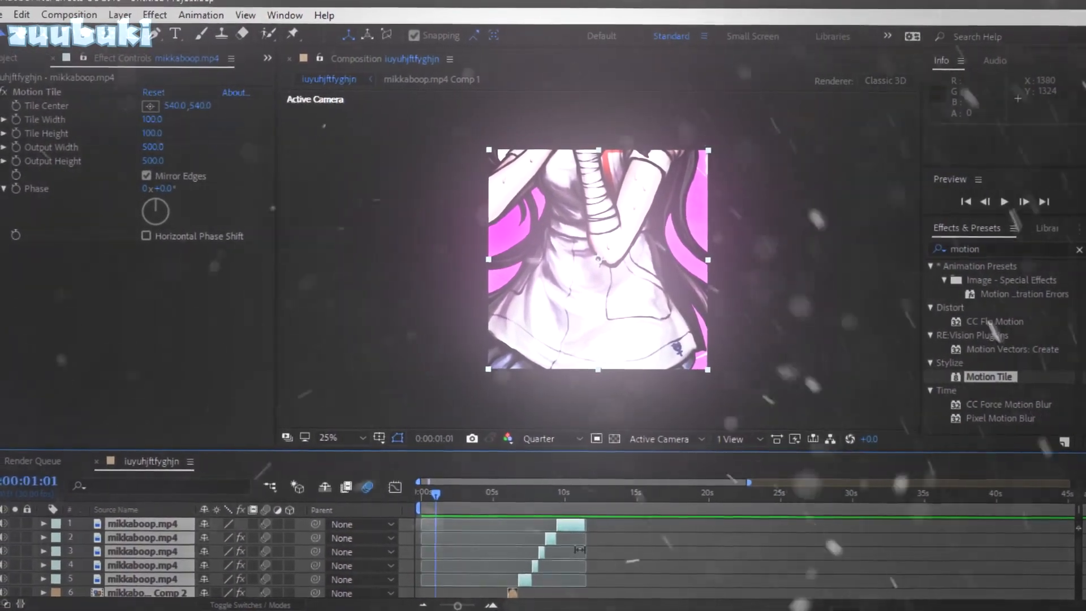
right_click(572, 523)
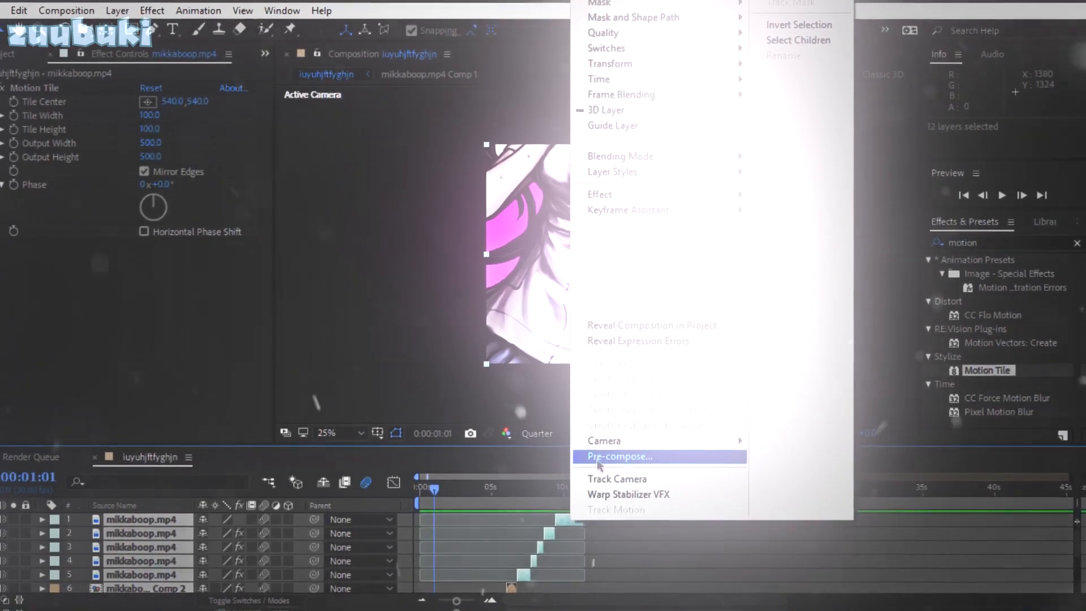
left_click(599, 461)
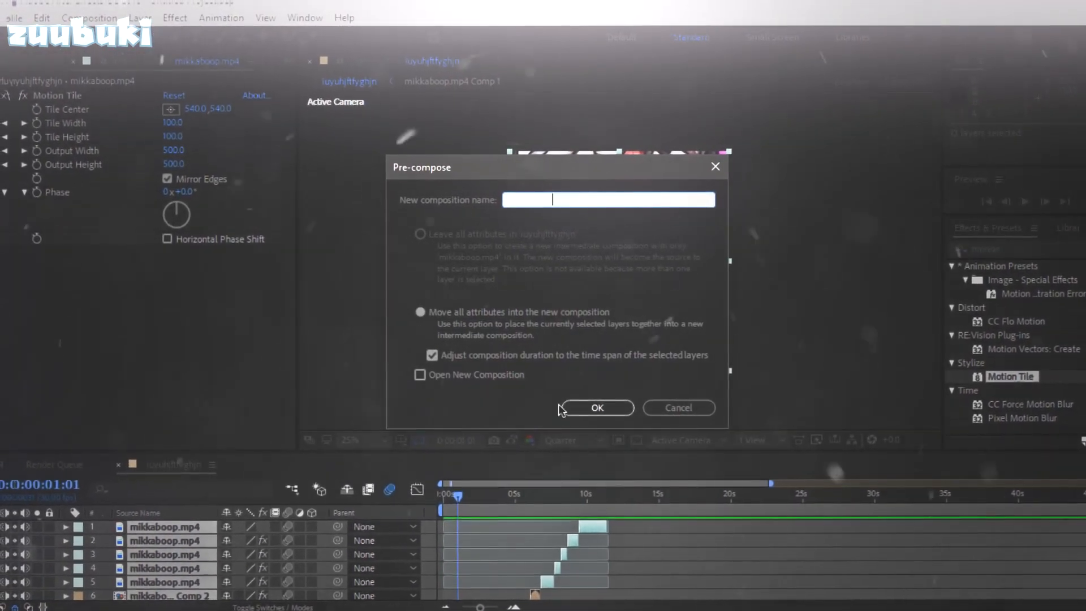
left_click(596, 407)
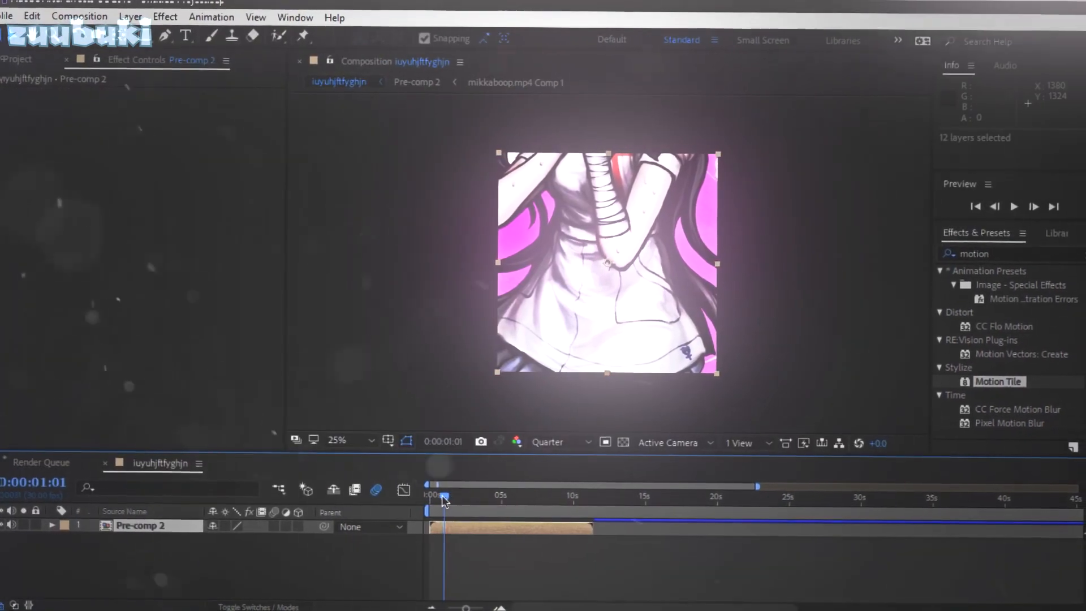
Find the Magic Bullet Looks effect and apply it to the pre-composed layer.
left_click_drag(442, 497, 424, 497)
type("gic")
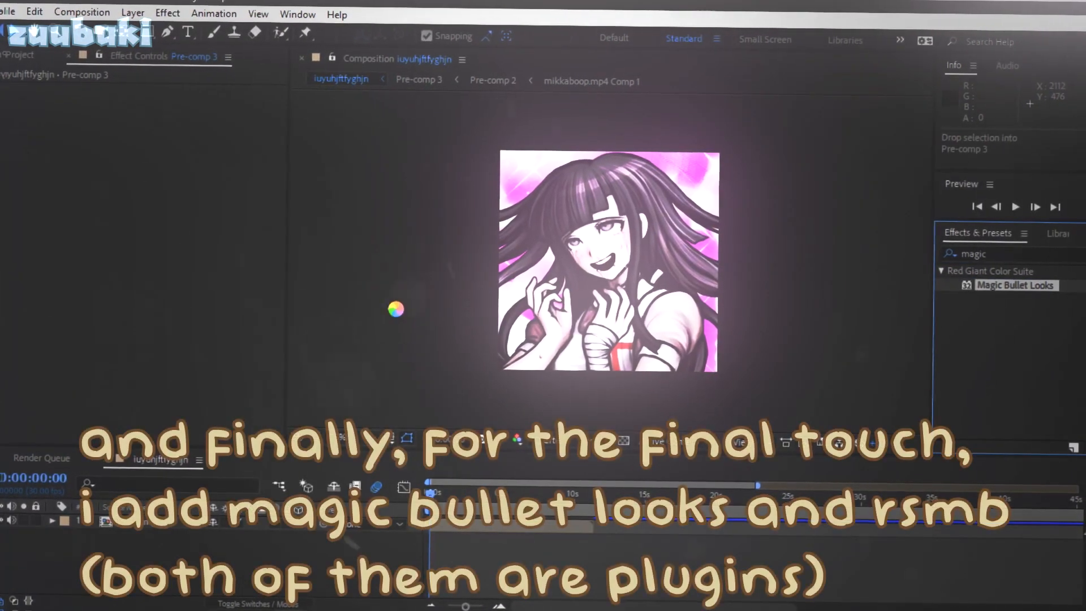
double_click(1042, 287)
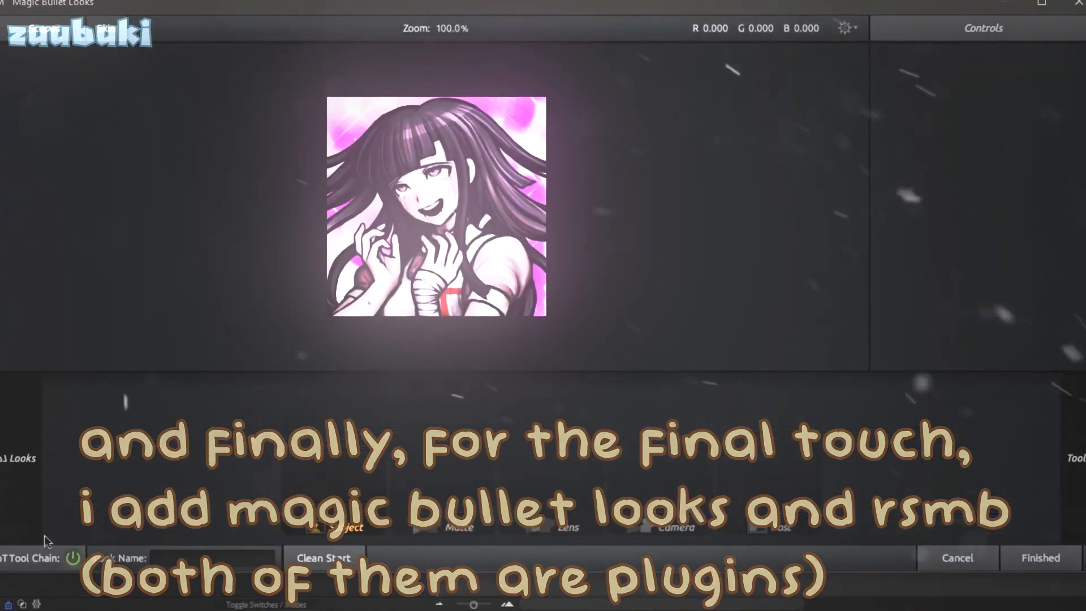
Browse the Magic Bullet looks, apply the kogi look and preview it at 0:00:05:18.
mouse_move(17, 456)
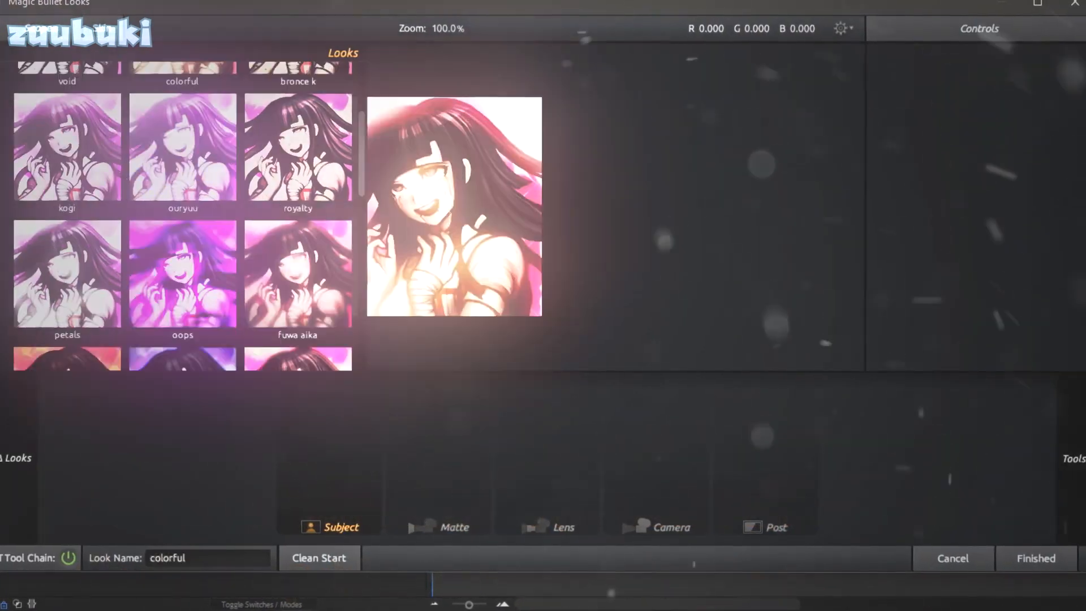
scroll(188, 184, "down", 3)
scroll(189, 184, "down", 4)
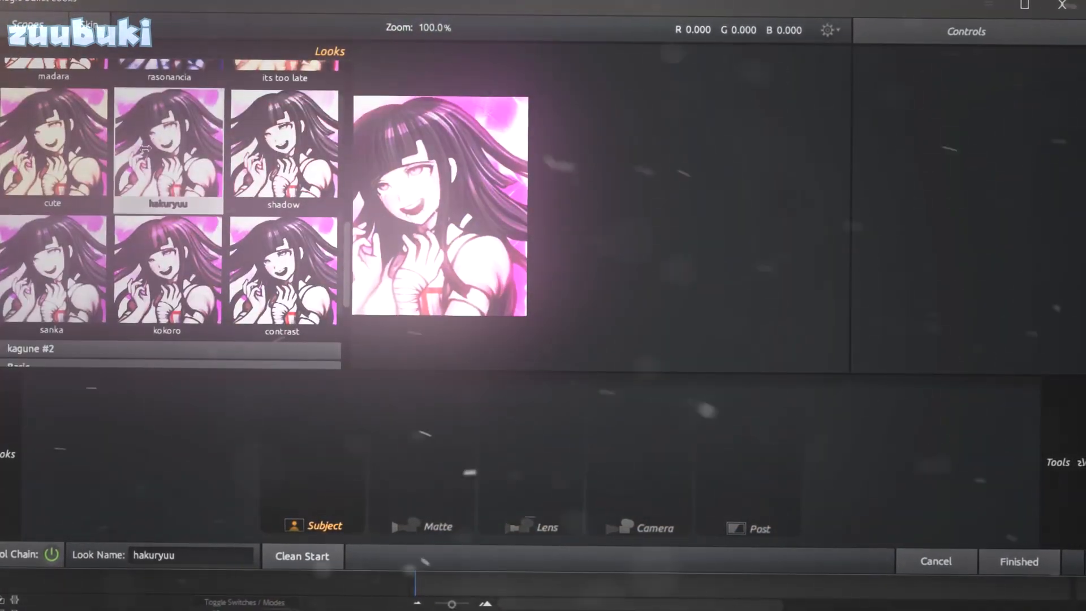
scroll(181, 187, "up", 7)
scroll(169, 270, "up", 3)
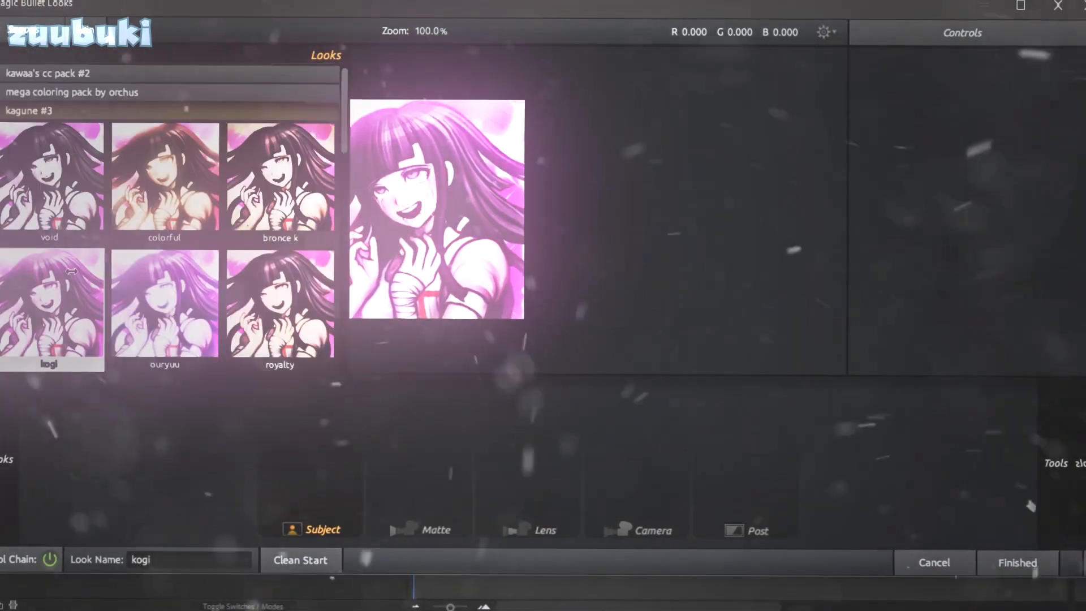
left_click(67, 301)
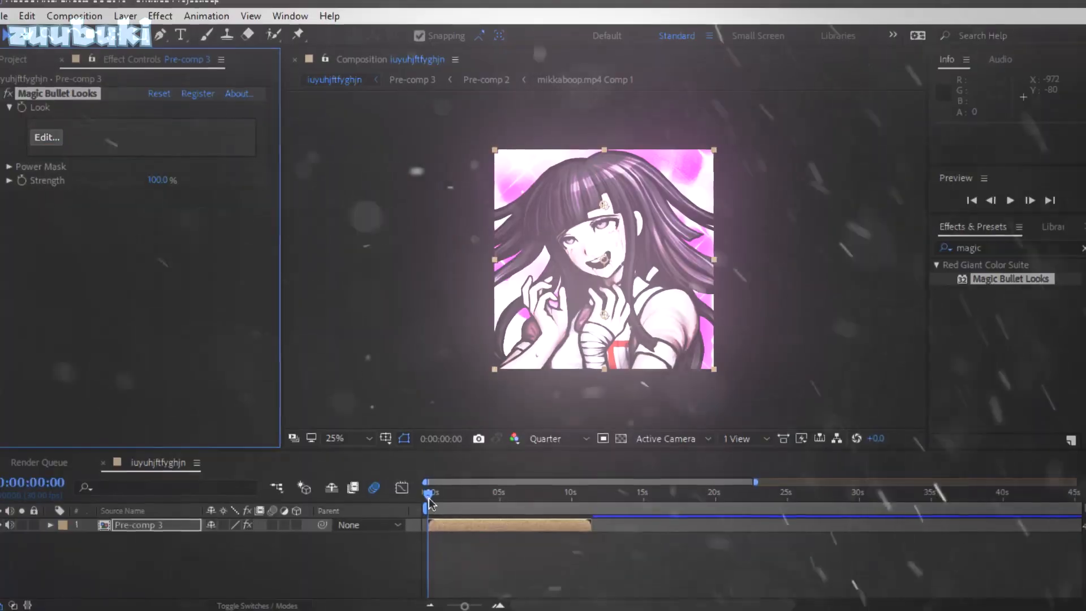
left_click(479, 496)
left_click_drag(482, 494, 516, 500)
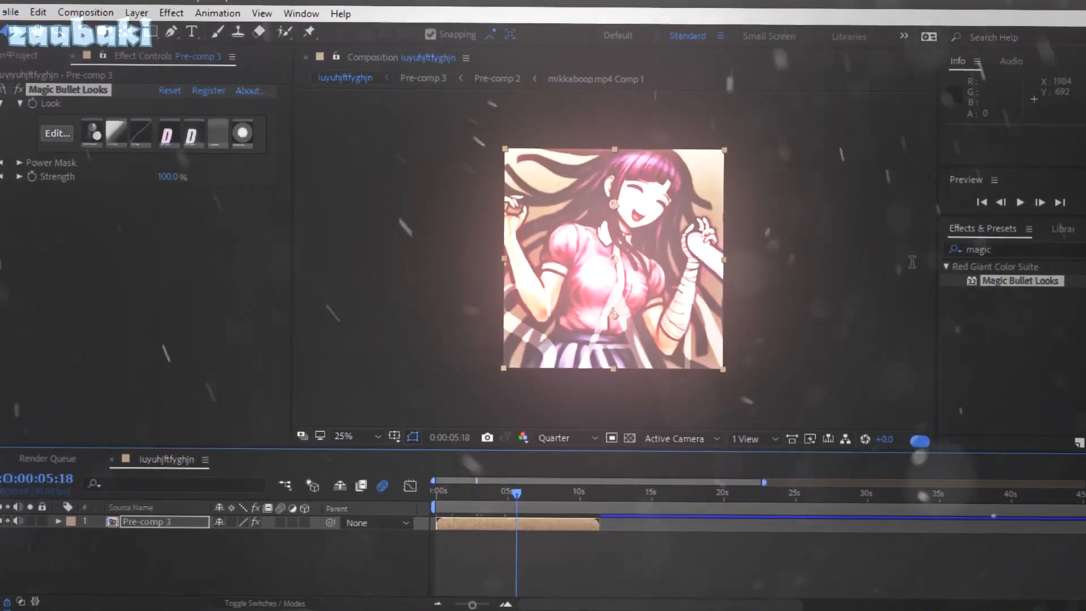
Apply the RSMB effect to the pre-composed layer with motion sensitivity 50 and blur amount 1.00.
left_click_drag(990, 250, 908, 262)
key("BackSpace")
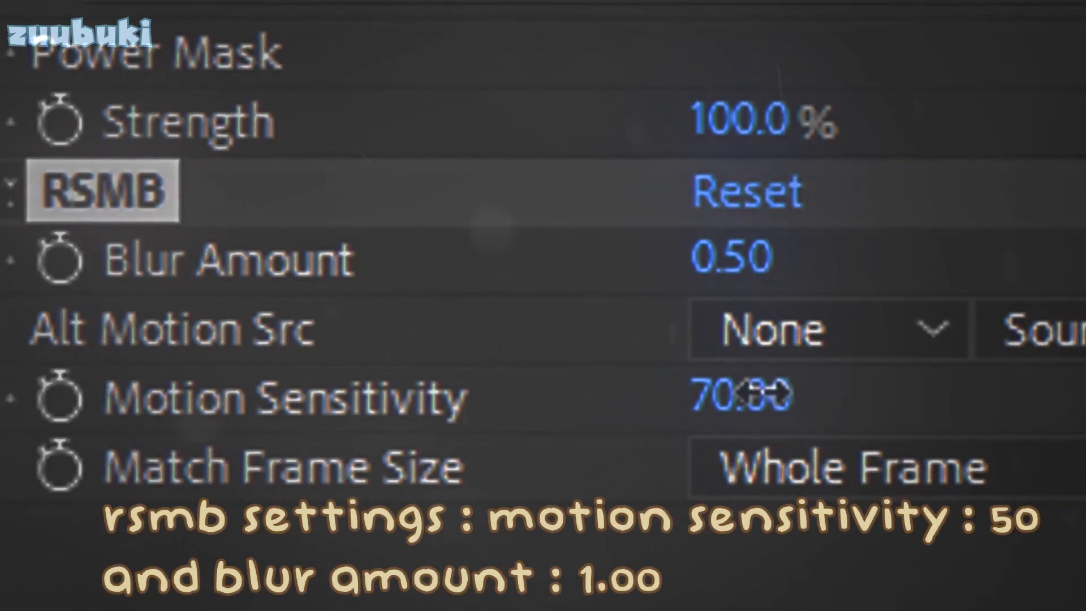
left_click(763, 394)
type("50")
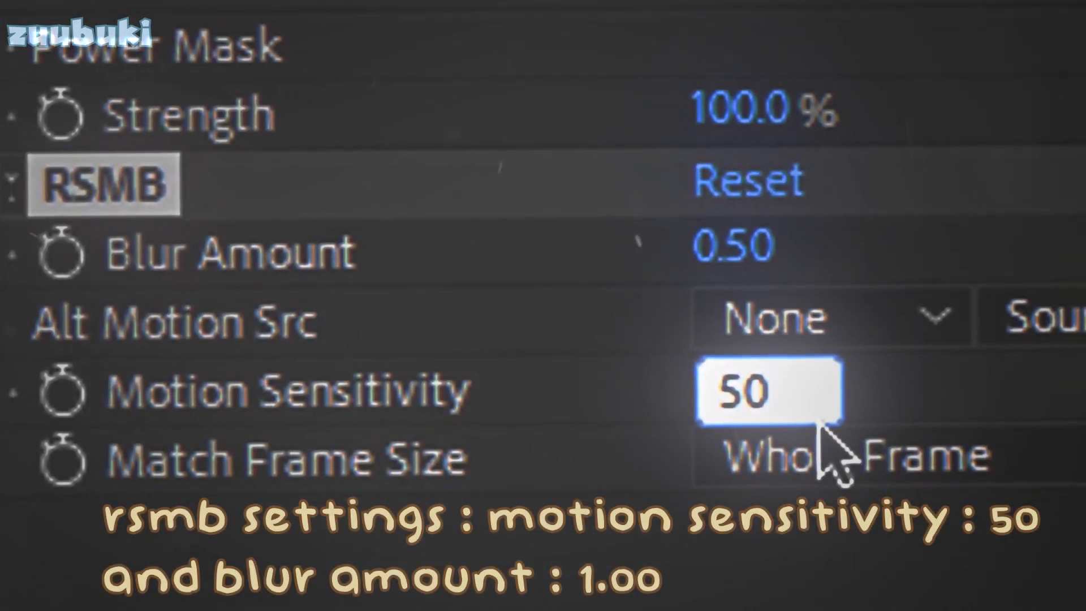
key("Return")
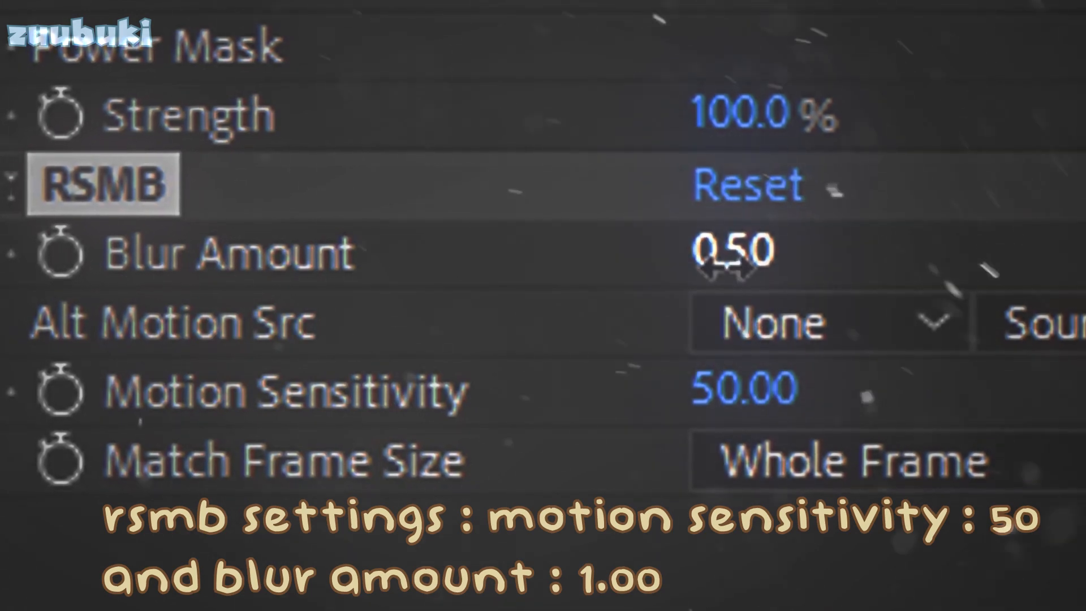
key("Return")
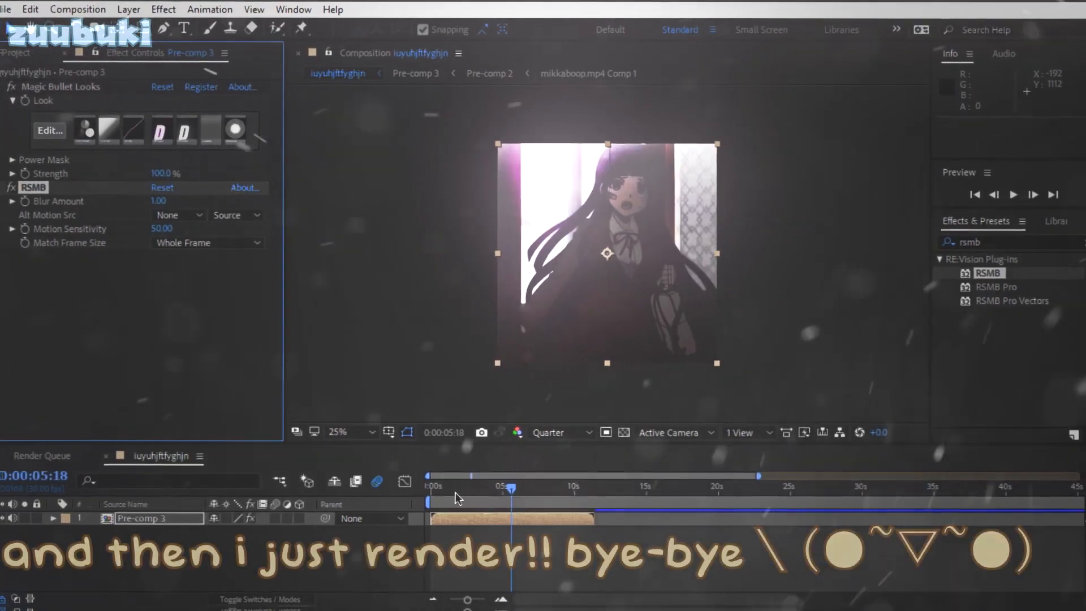
left_click(456, 489)
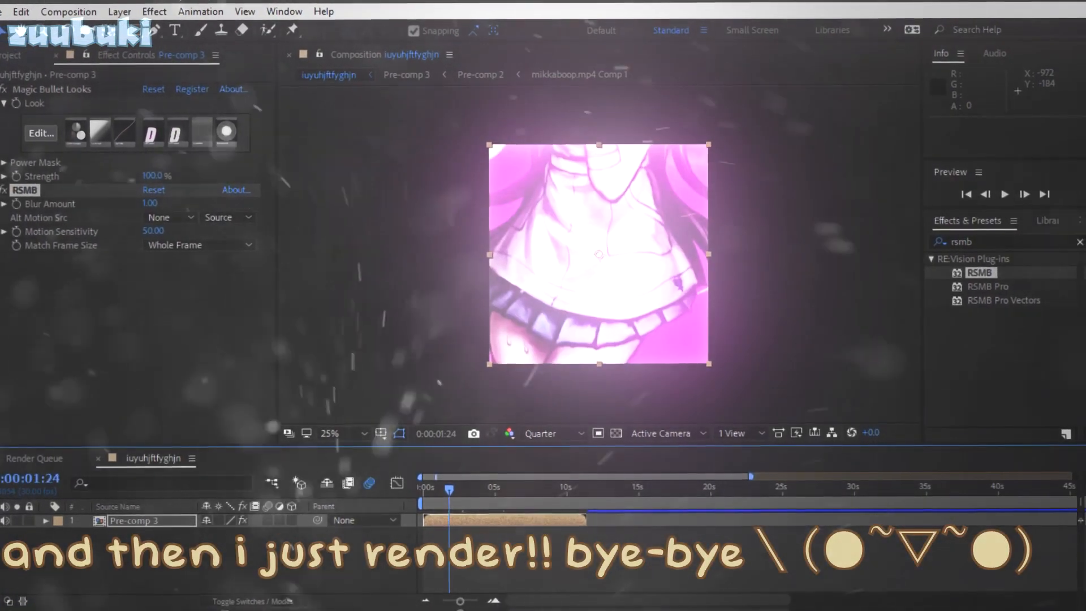